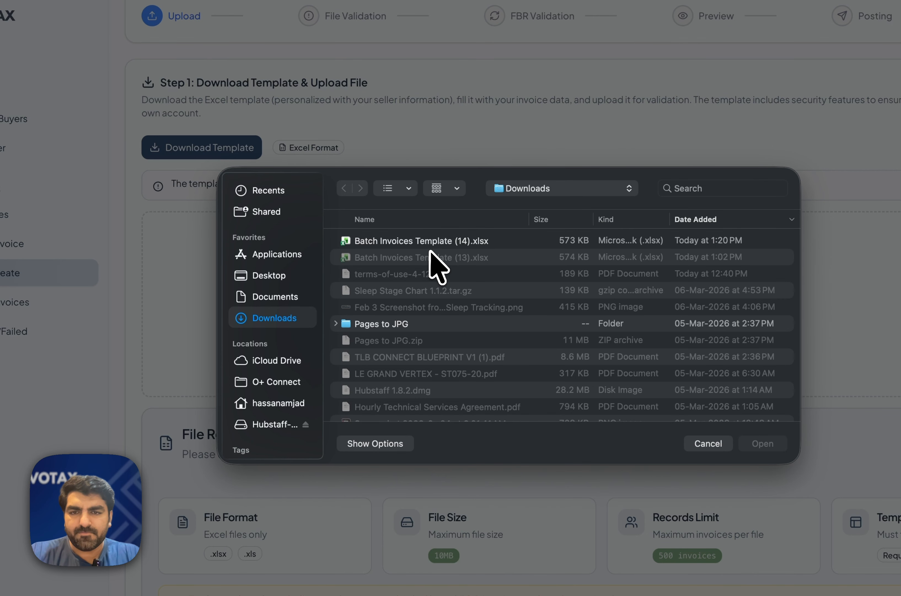
# Step: Reopen the file selection and upload Batch Invoices Template (13).xlsx as the batch invoice file
pyautogui.press('Escape')
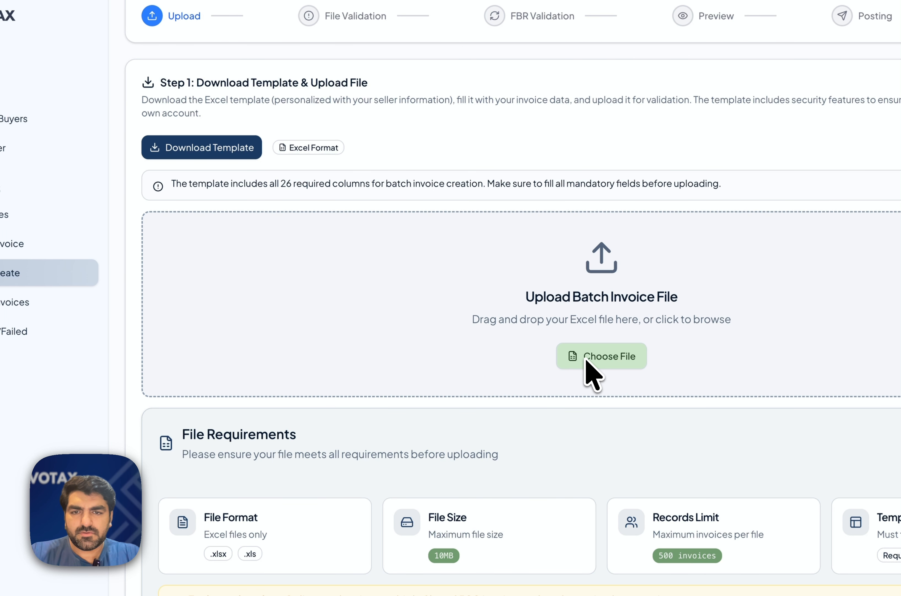
pyautogui.click(585, 360)
pyautogui.doubleClick(413, 258)
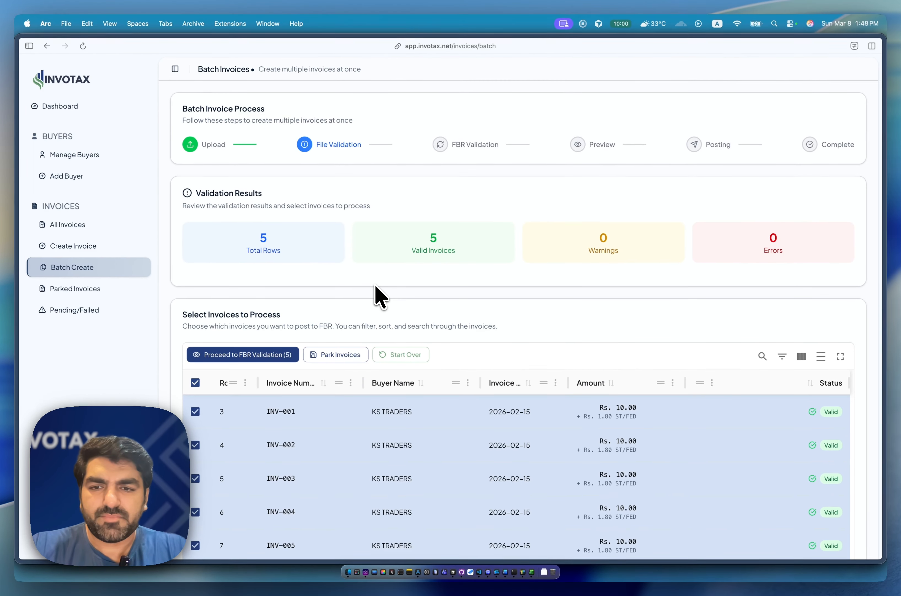
# Step: Proceed to FBR validation with all five invoices of the uploaded batch and preview the valid ones
pyautogui.scroll(-3, 387, 369)
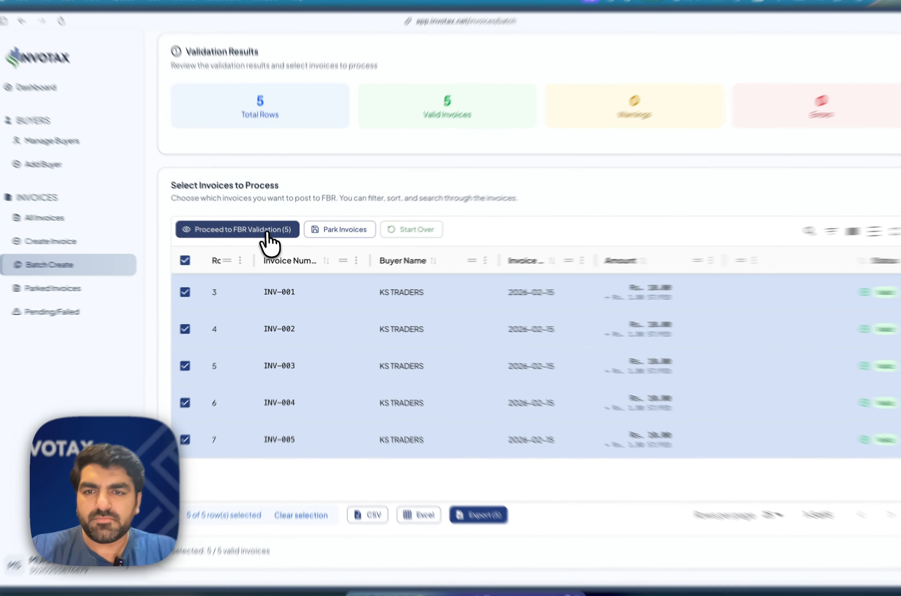
pyautogui.click(269, 232)
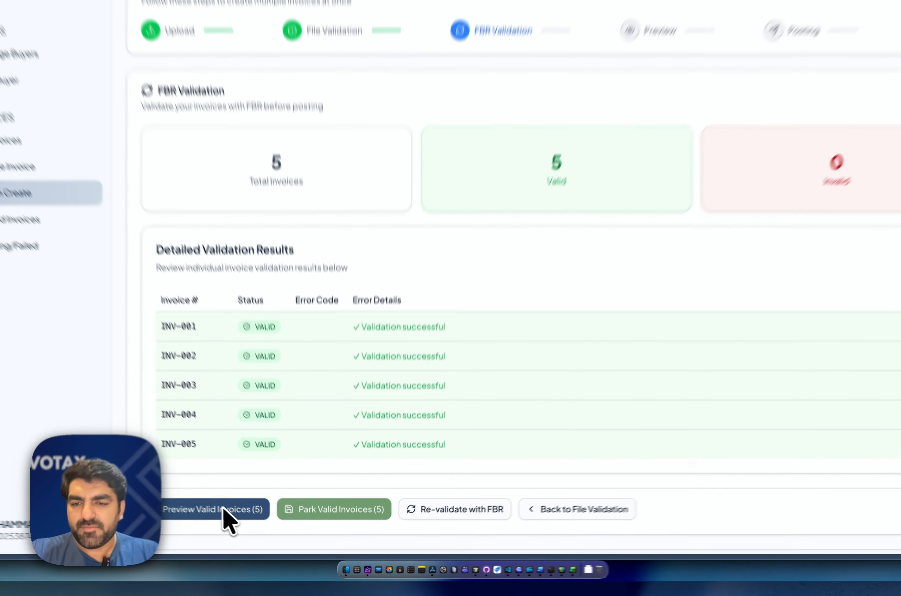
pyautogui.click(248, 523)
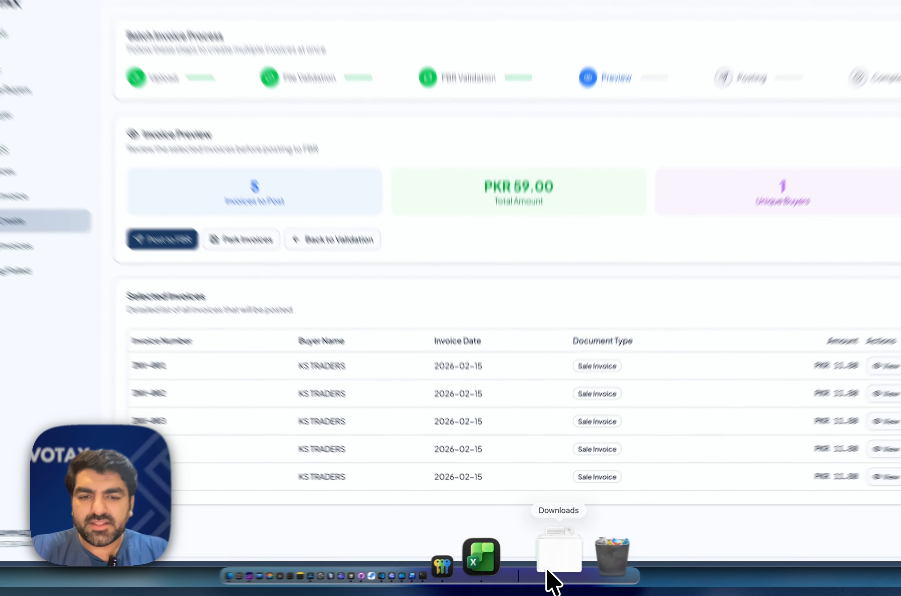
# Step: Open Batch Invoices Template (13).xlsx from the Downloads folder in Excel and review its invoice columns
pyautogui.click(543, 567)
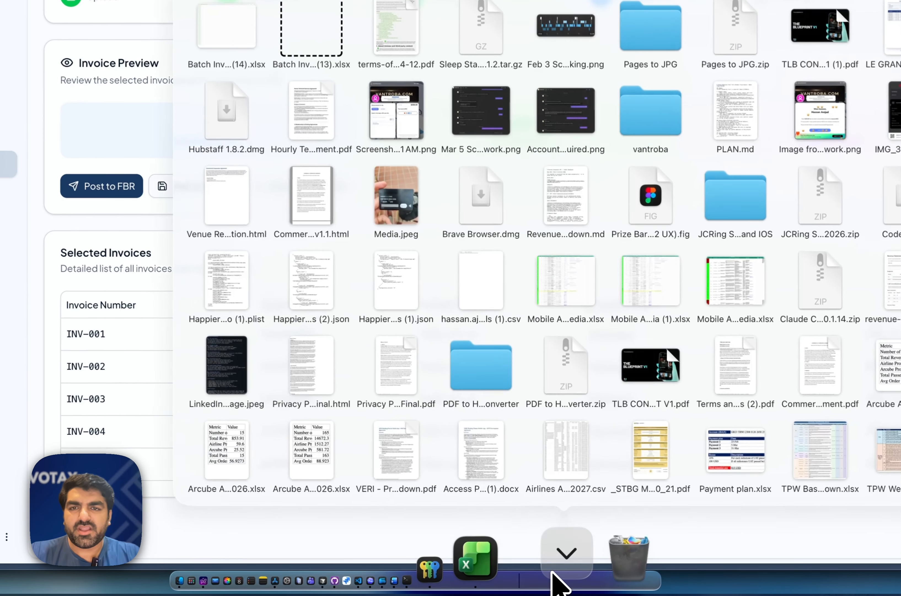
pyautogui.click(313, 46)
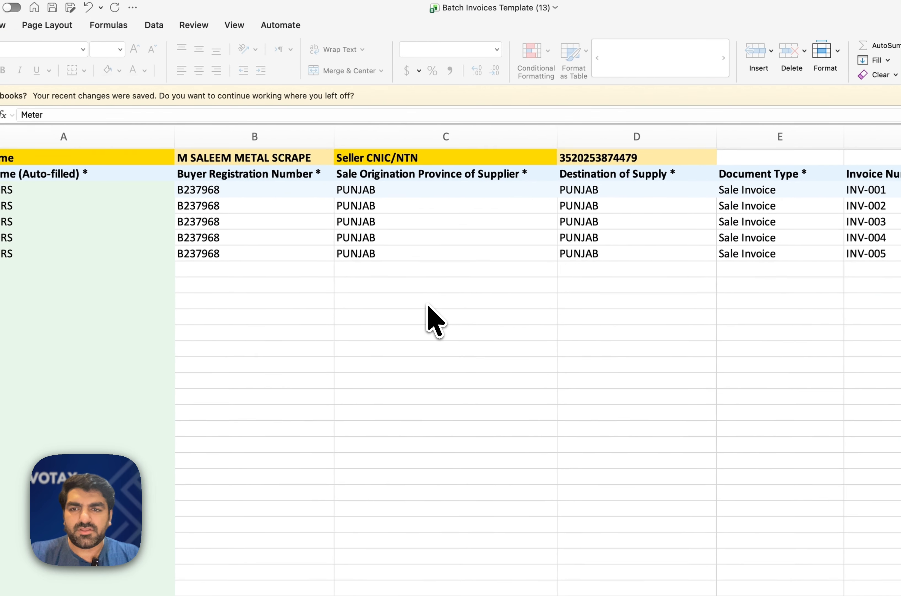
pyautogui.hscroll(10, 436, 321)
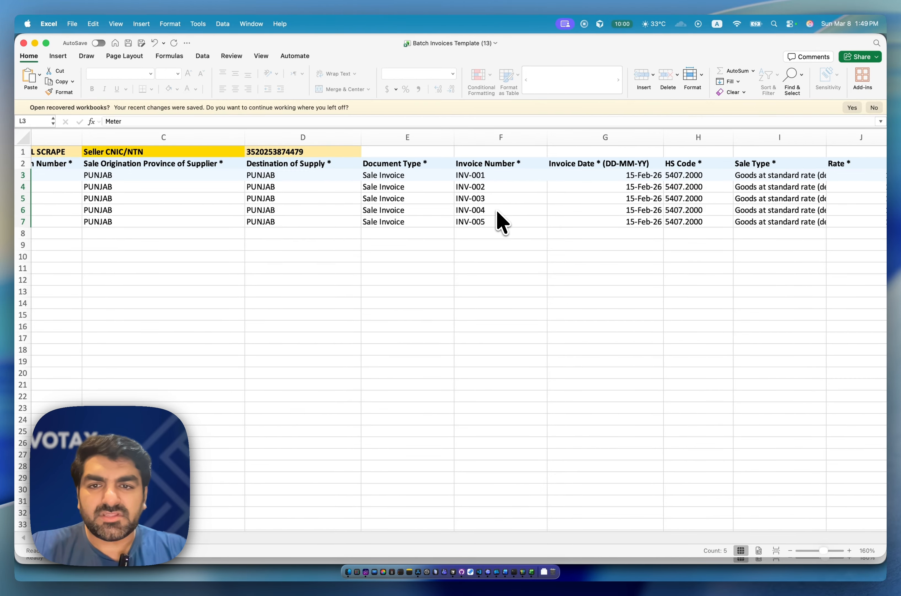
pyautogui.hscroll(-5, 368, 221)
pyautogui.hscroll(3, 258, 226)
pyautogui.hscroll(5, 256, 226)
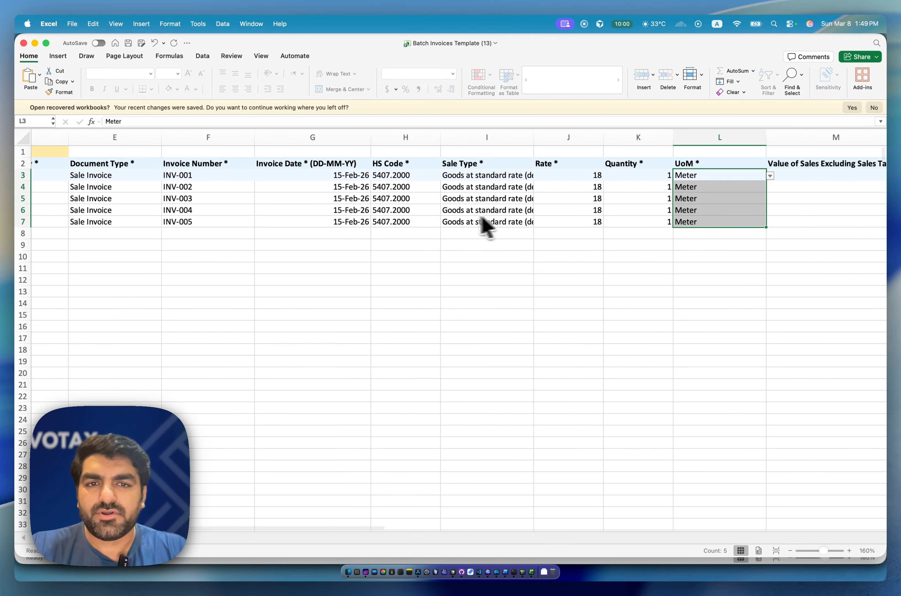
pyautogui.hscroll(-1, 459, 227)
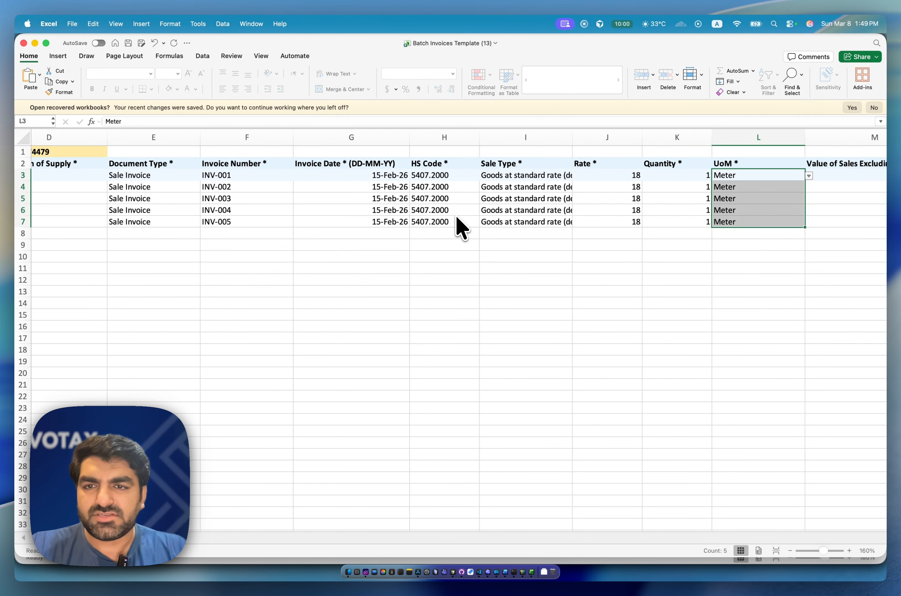
# Step: Copy invoice number INV-004 from row 6 into the Invoice Number cell of row 7
pyautogui.click(269, 211)
pyautogui.click(255, 298)
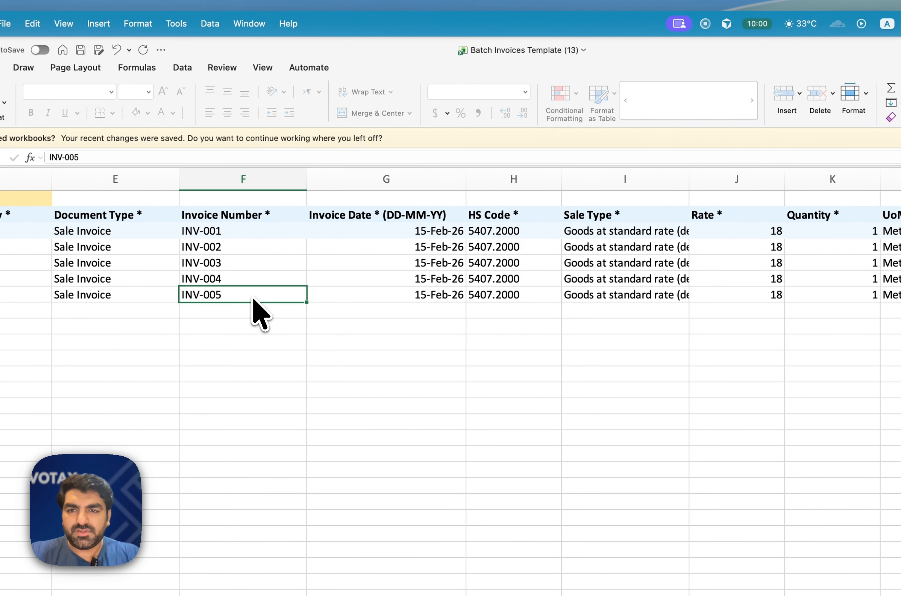
pyautogui.click(250, 281)
pyautogui.press('super+c')
pyautogui.click(252, 292)
pyautogui.press('super+v')
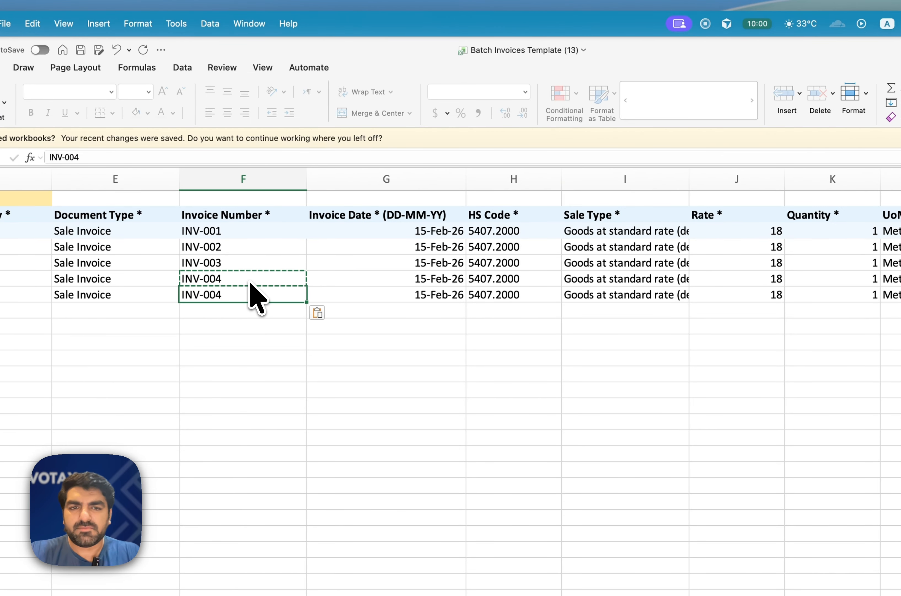
# Step: Set the HS Code of the INV-004 line in row 6 to 5407.1000
pyautogui.click(530, 281)
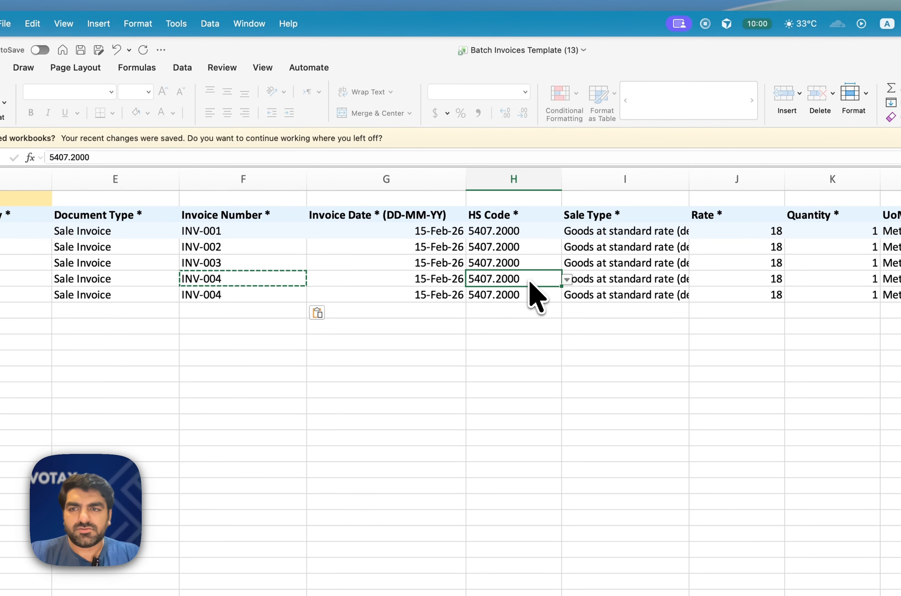
pyautogui.click(239, 157)
pyautogui.press('BackSpace')
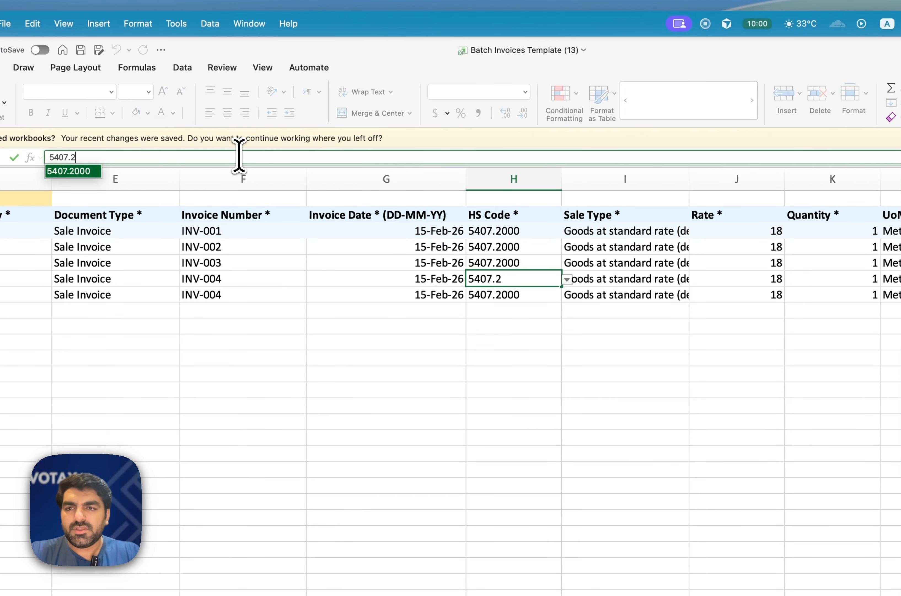
pyautogui.press('BackSpace')
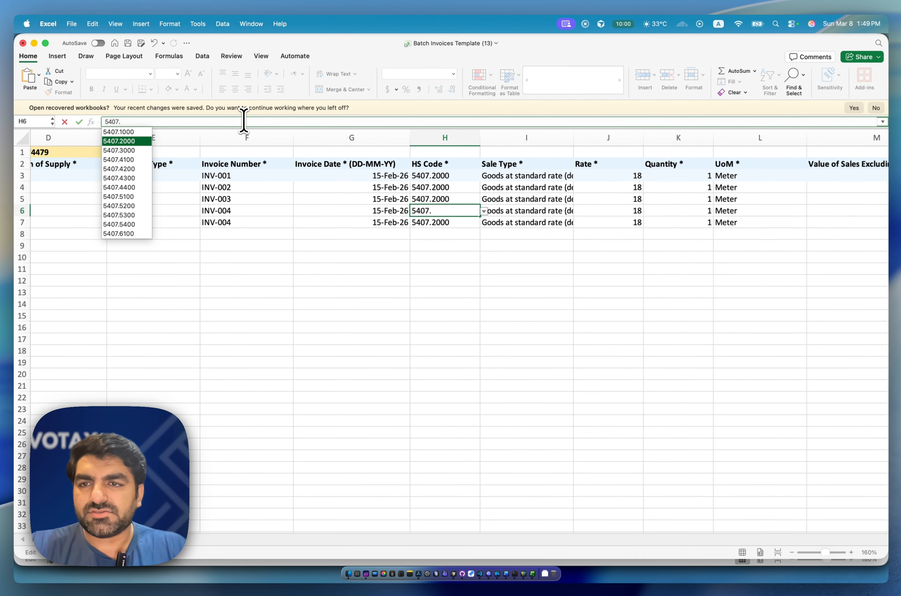
pyautogui.press('Return')
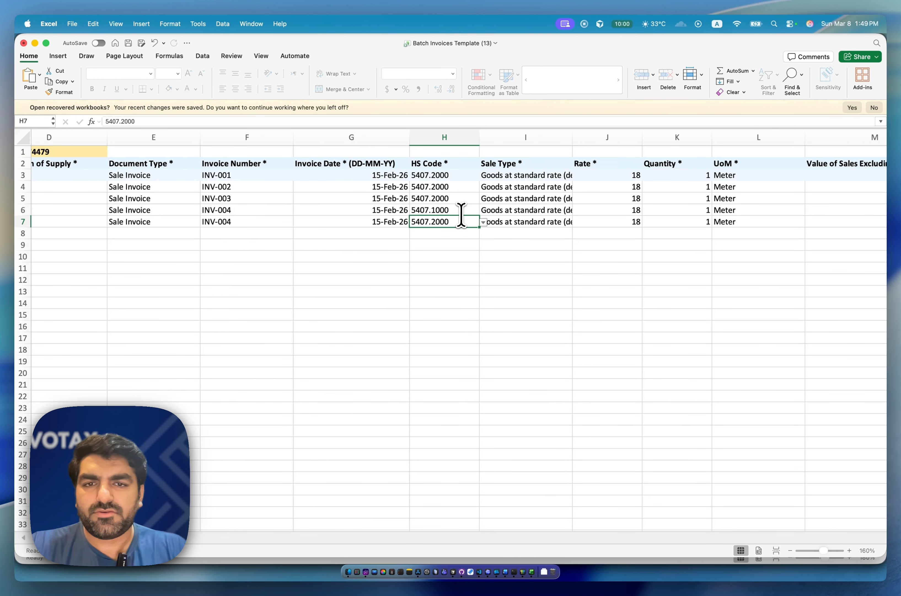
# Step: Review the remaining invoice columns and close the Batch Invoices Template (14) workbook
pyautogui.hscroll(3, 456, 219)
pyautogui.hscroll(1, 459, 217)
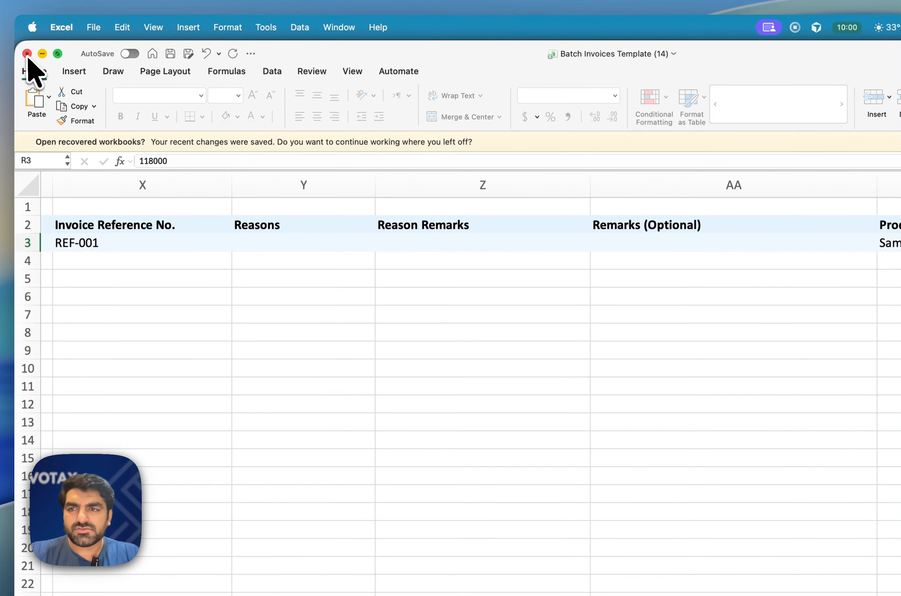
pyautogui.click(27, 53)
pyautogui.click(575, 352)
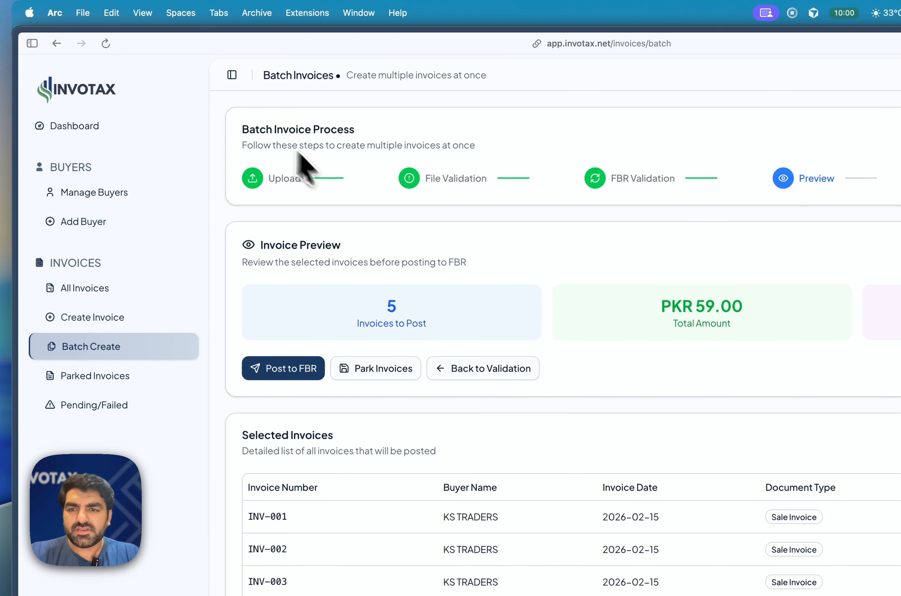
# Step: Reload the batch invoice page in the browser and upload the edited Batch Invoices Template (13).xlsx
pyautogui.click(106, 43)
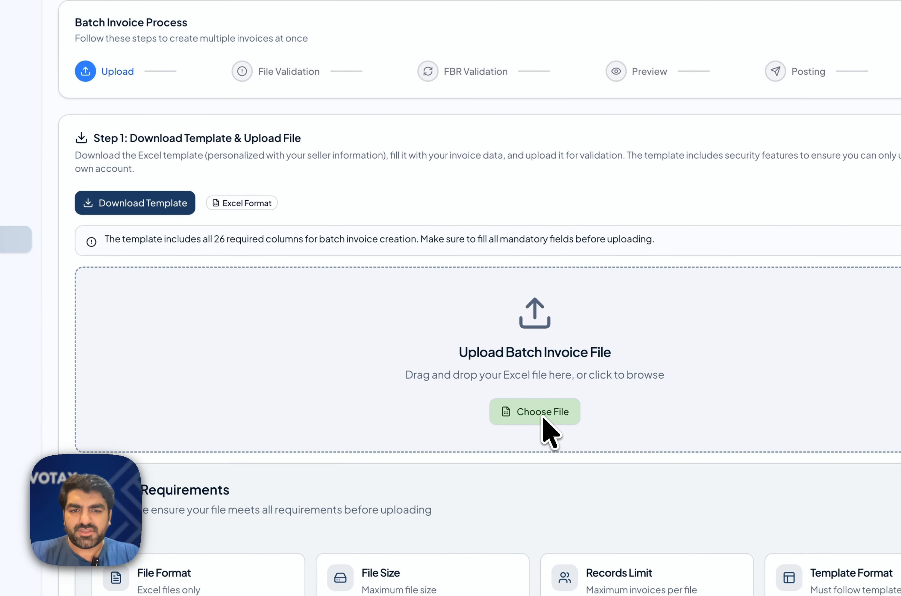
pyautogui.click(710, 520)
pyautogui.press('Escape')
pyautogui.click(535, 432)
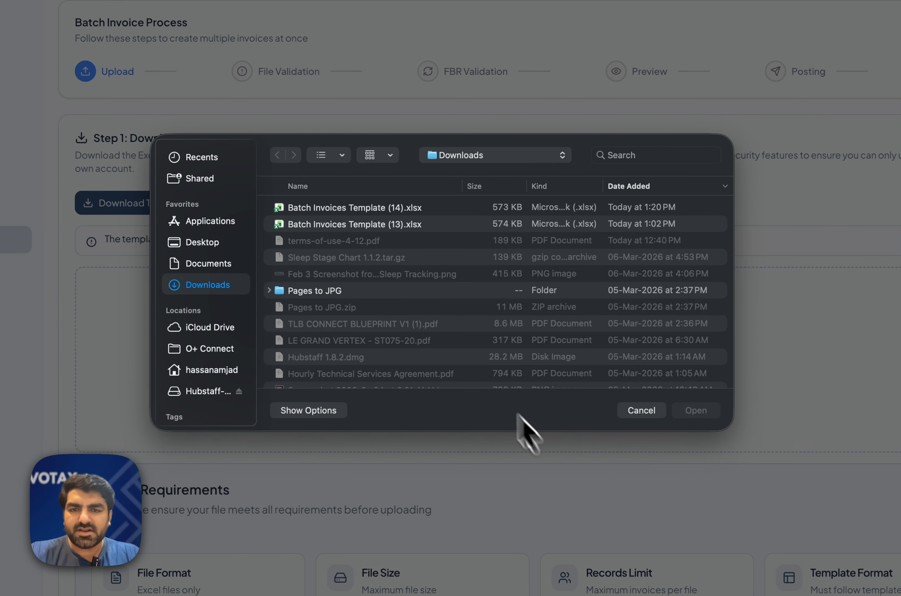
pyautogui.doubleClick(381, 224)
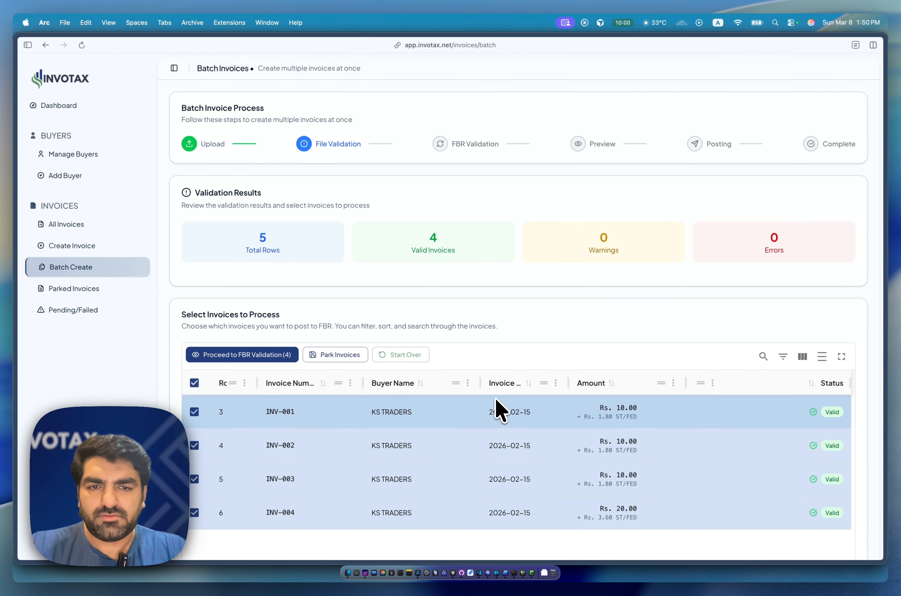
# Step: Start FBR validation of all selected valid invoices, entering the required password and declining to save it
pyautogui.scroll(-3, 495, 397)
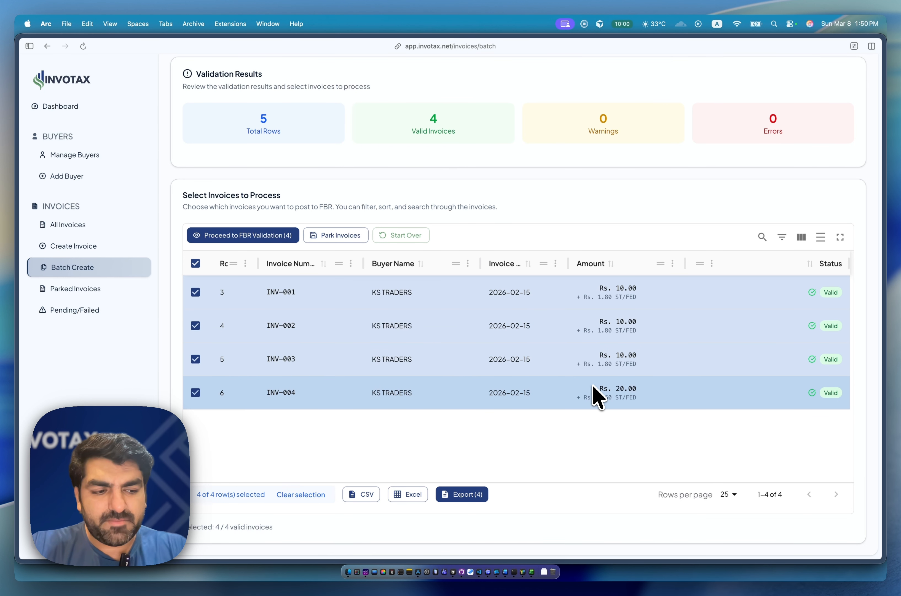
pyautogui.click(243, 235)
pyautogui.write('••••')
pyautogui.click(526, 357)
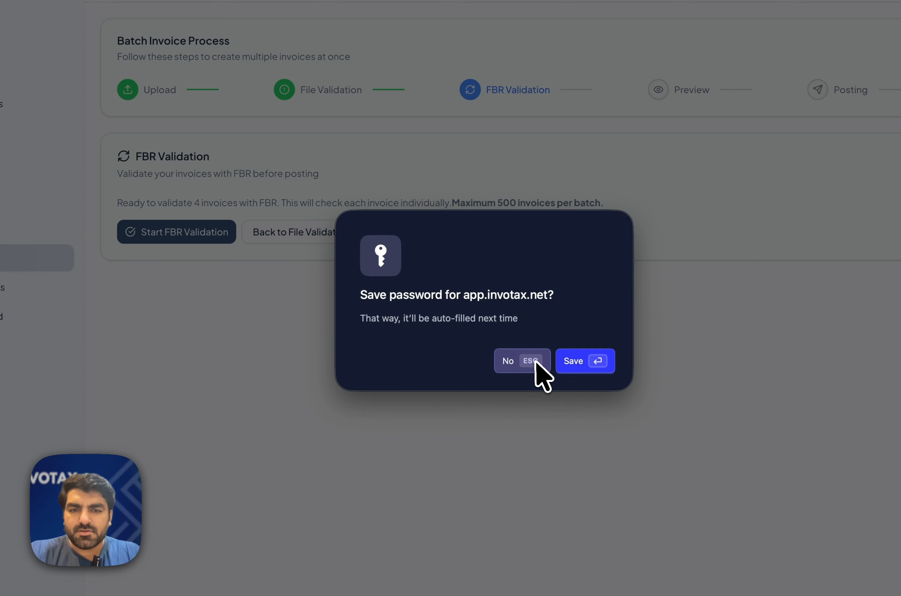
pyautogui.click(482, 343)
pyautogui.click(214, 233)
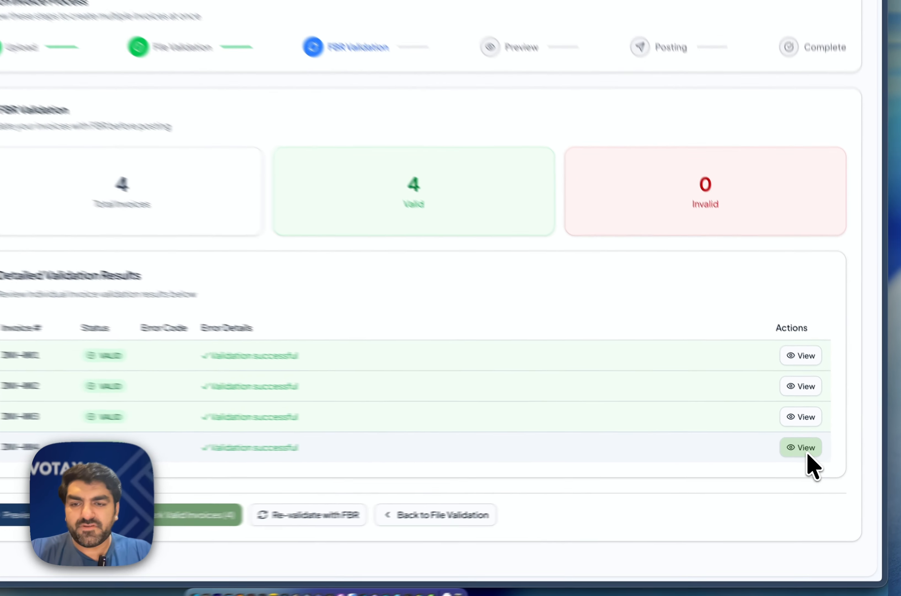
# Step: Check the line items in the INV-004 print preview and post all valid invoices to FBR
pyautogui.click(820, 455)
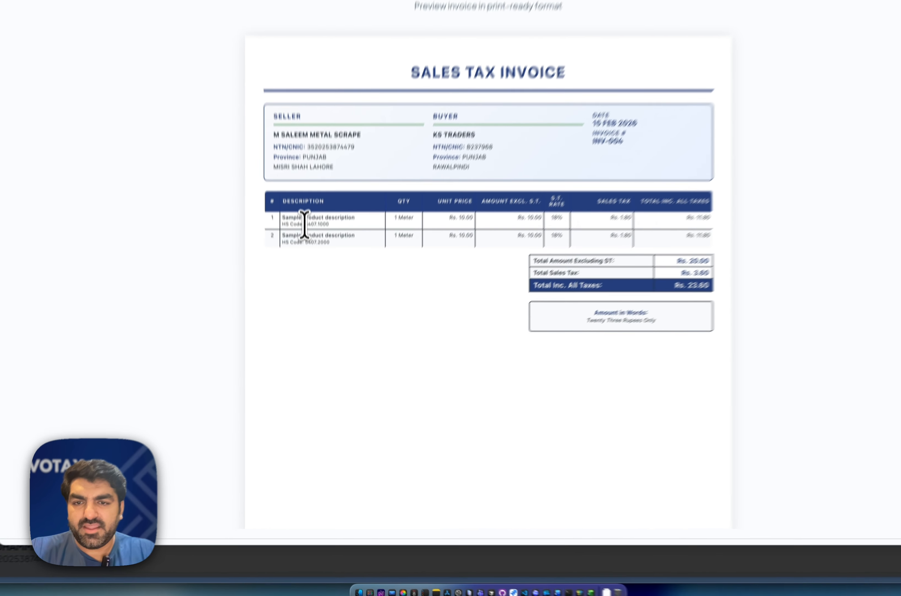
pyautogui.moveTo(305, 280); pyautogui.dragTo(315, 280)
pyautogui.click(221, 564)
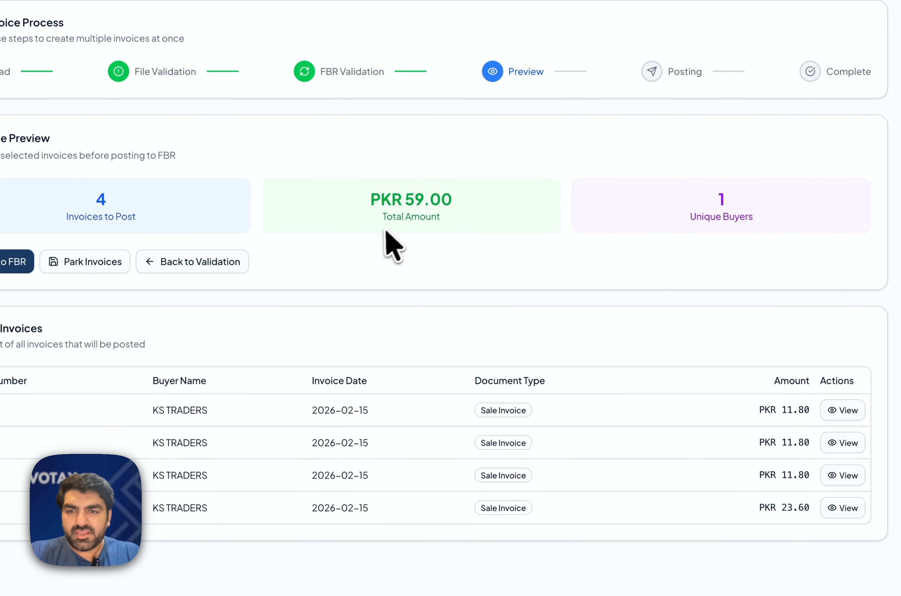
pyautogui.click(21, 266)
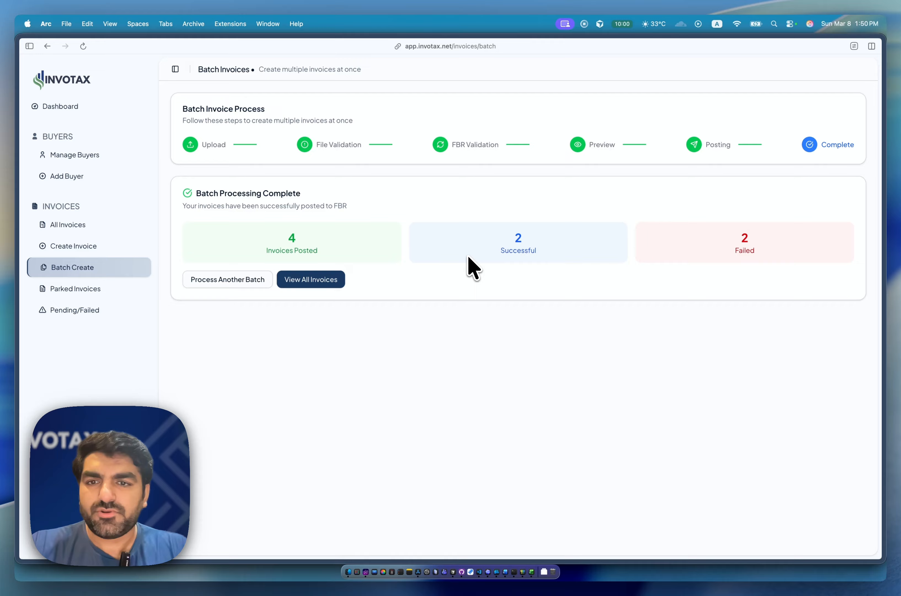
# Step: Open the list of all invoices and widen the FBR Invoice Number column to read the number of INV-004
pyautogui.click(328, 279)
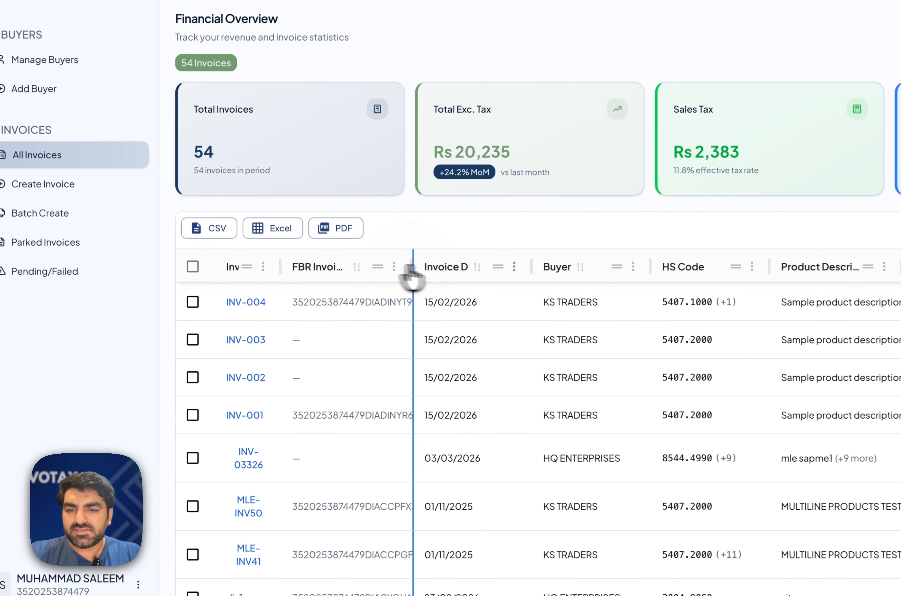
pyautogui.moveTo(347, 304); pyautogui.dragTo(433, 304)
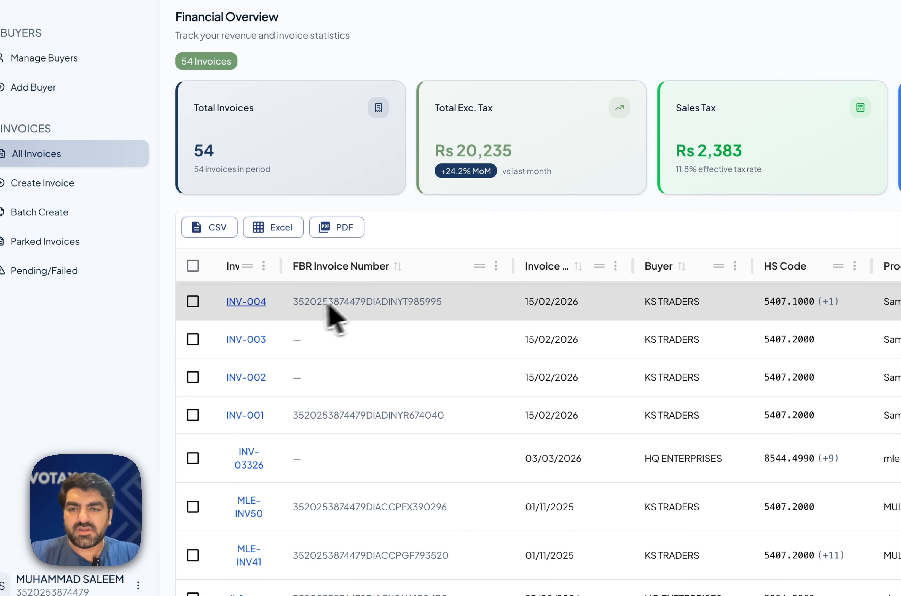
pyautogui.doubleClick(370, 300)
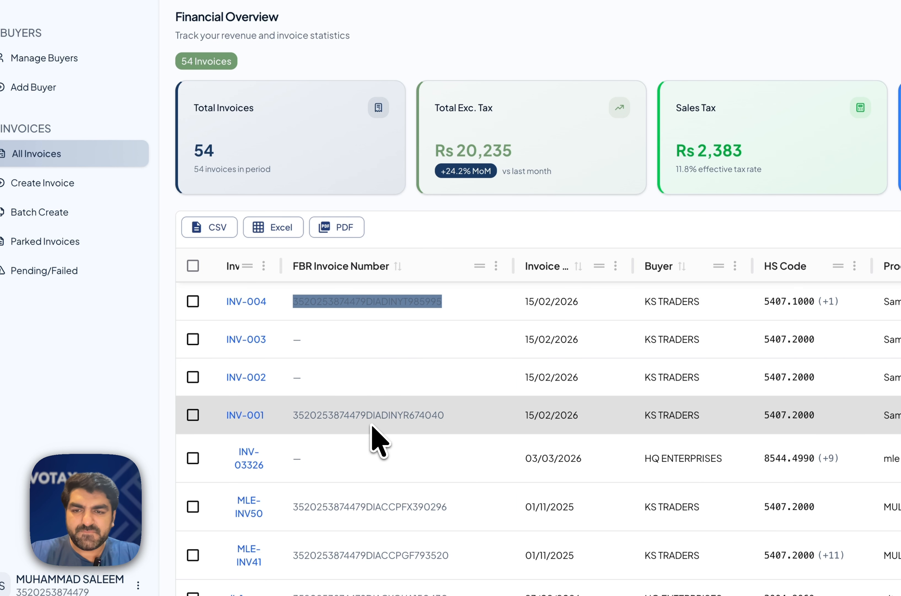
# Step: Select INV-003 and INV-002 in the invoice list and examine their remaining columns
pyautogui.click(193, 339)
pyautogui.click(193, 376)
pyautogui.hscroll(10, 628, 368)
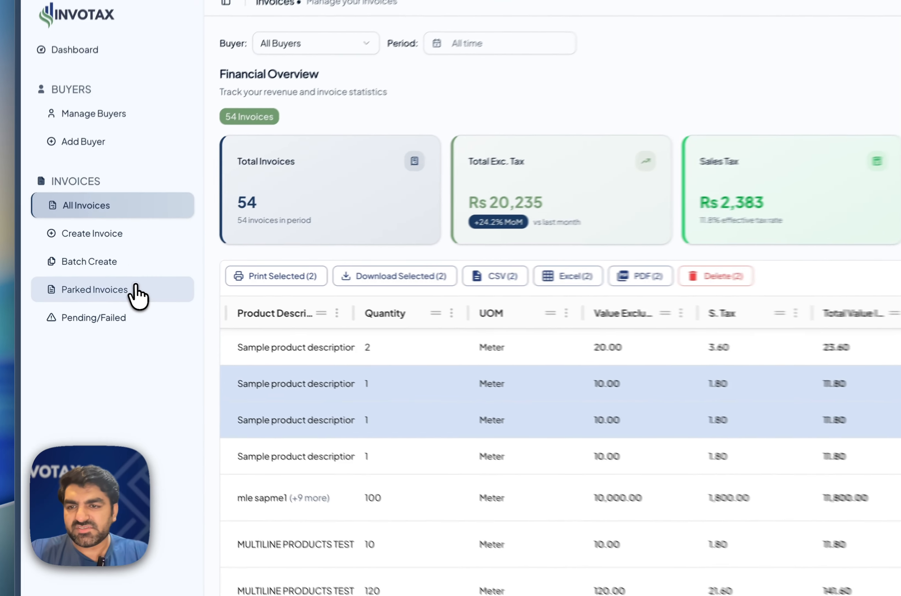
# Step: Select INV-003 and INV-002 among the parked invoices and validate them with FBR
pyautogui.click(102, 288)
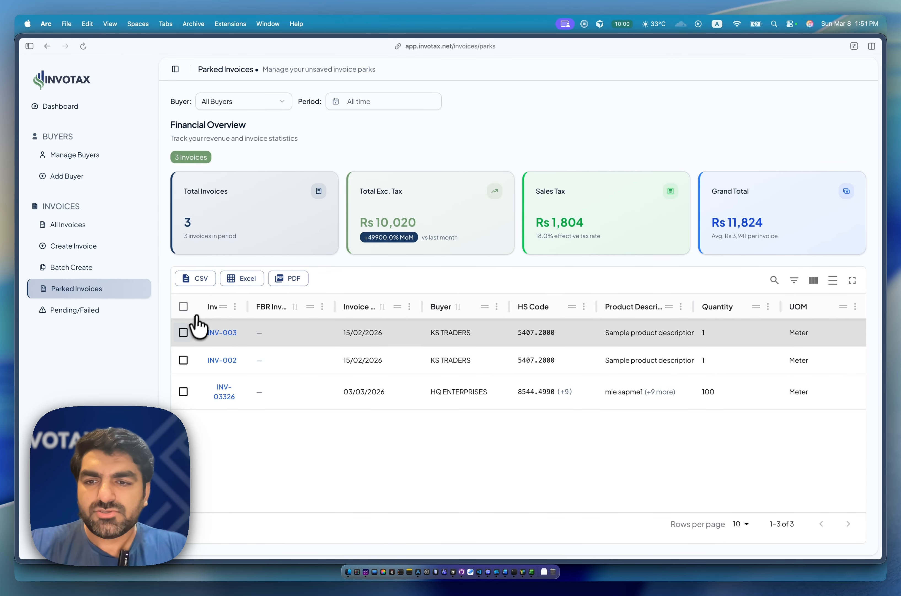
pyautogui.click(184, 331)
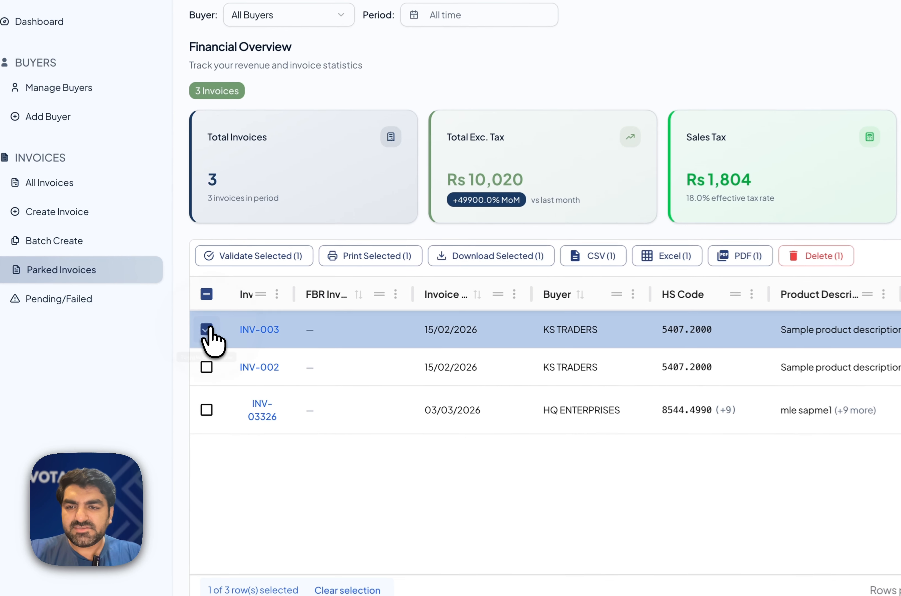
pyautogui.click(207, 366)
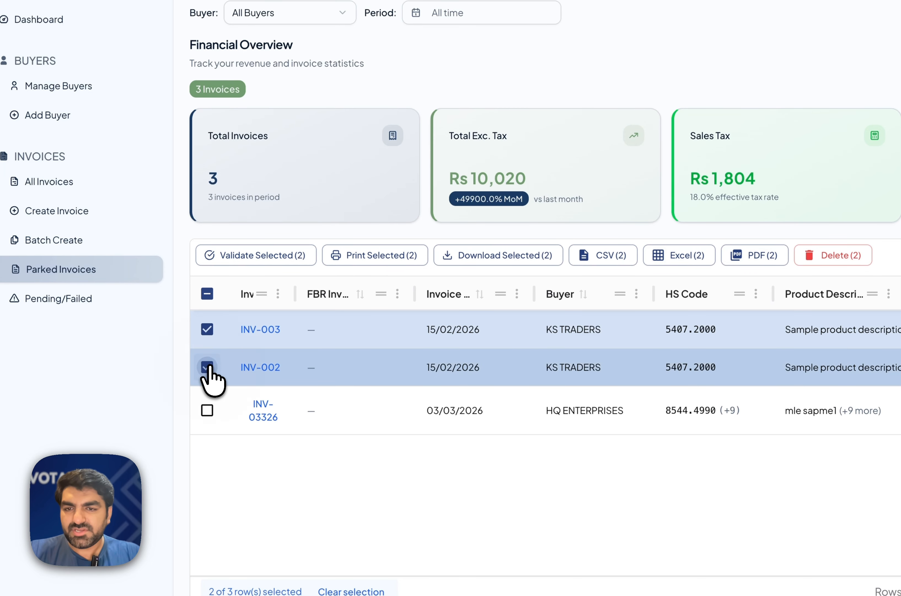
pyautogui.click(291, 257)
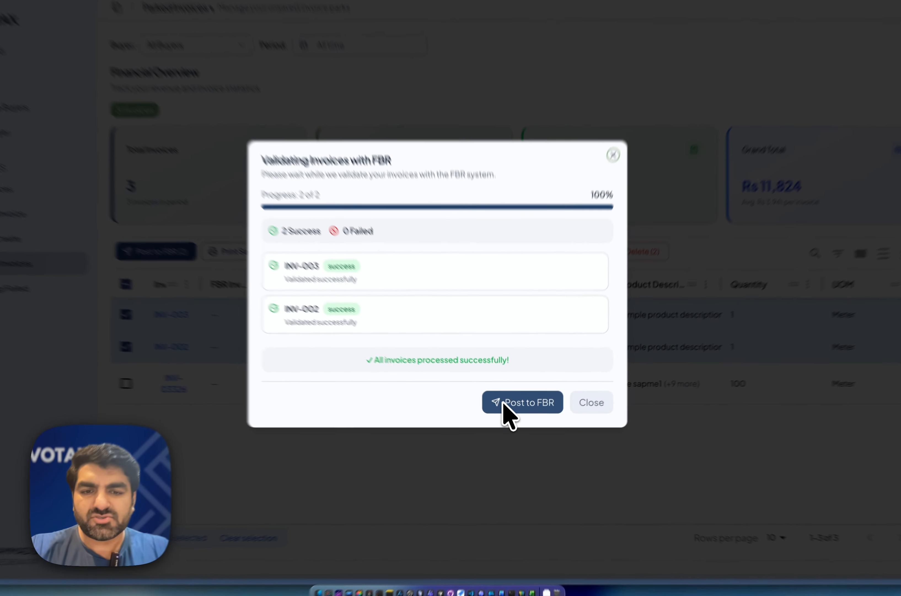
# Step: Try to post the validated invoices INV-003 and INV-002 to FBR and read the posting error for INV-003
pyautogui.click(507, 406)
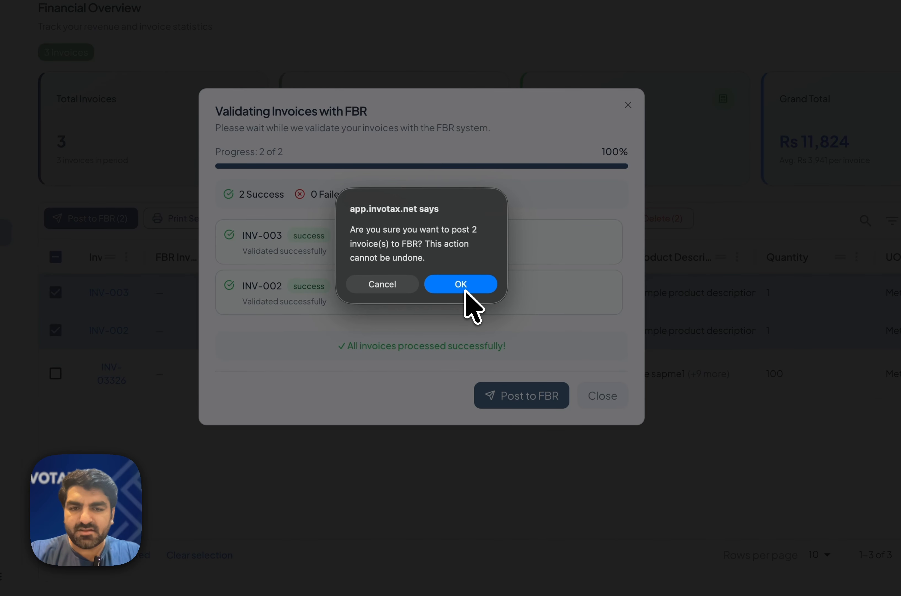
pyautogui.click(461, 284)
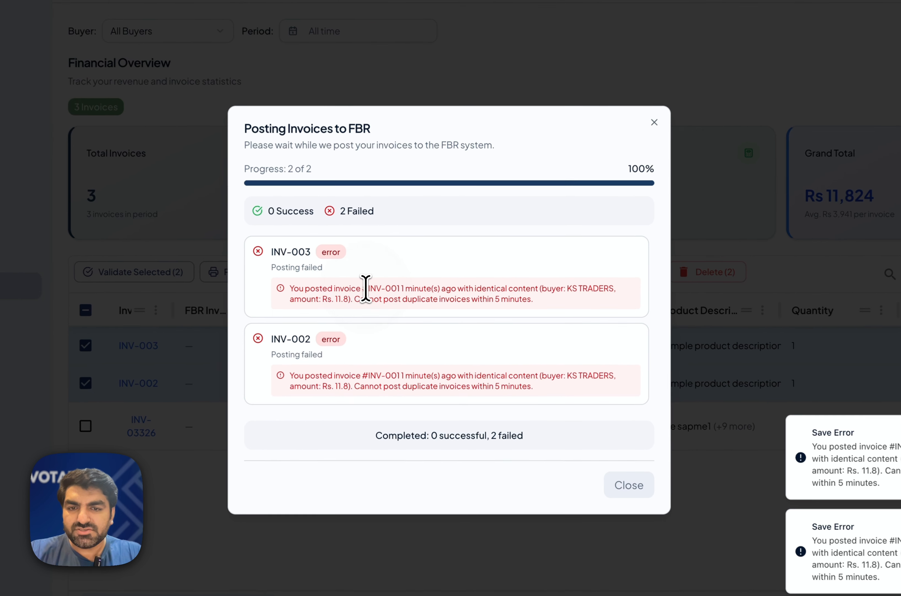
pyautogui.moveTo(390, 290); pyautogui.dragTo(418, 289)
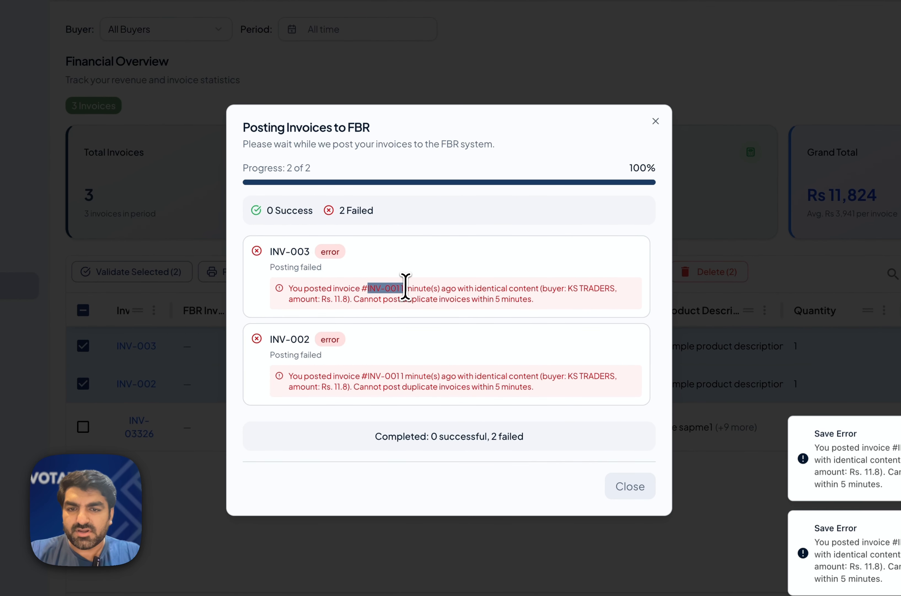
pyautogui.click(443, 292)
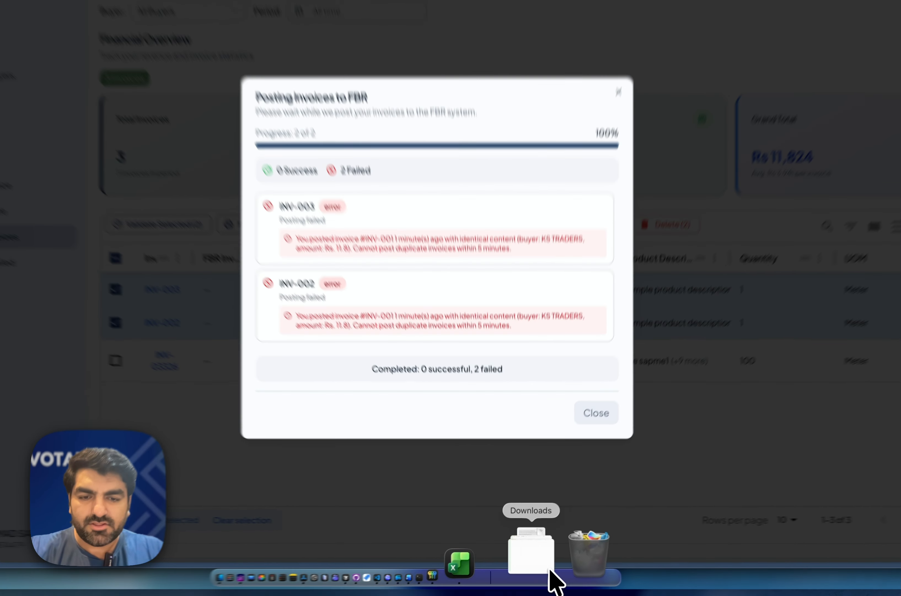
# Step: Open the downloaded Batch Invoices Template (13) workbook in Excel and examine its invoice rows across the buyer, invoice number and HS code columns
pyautogui.click(596, 557)
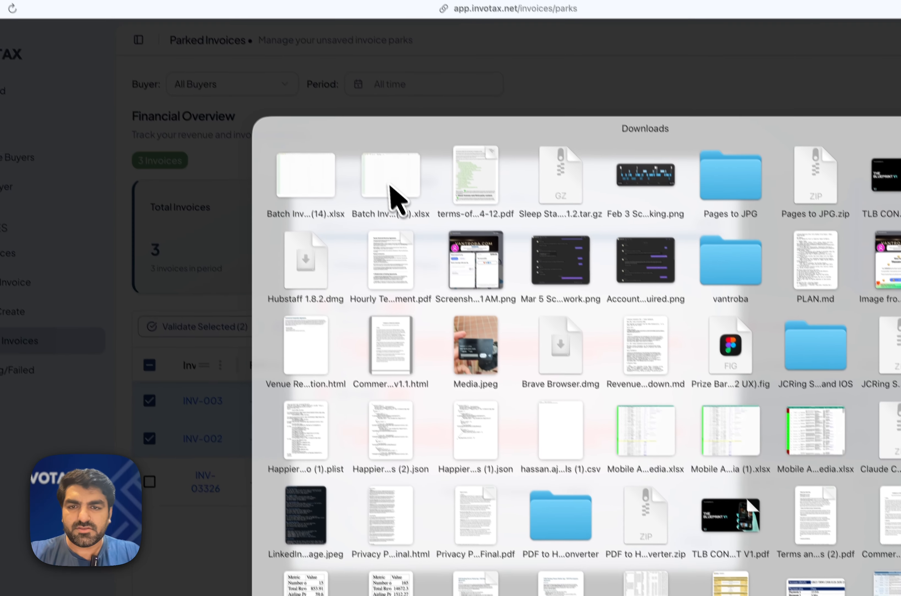
pyautogui.click(358, 179)
pyautogui.hscroll(-10, 317, 226)
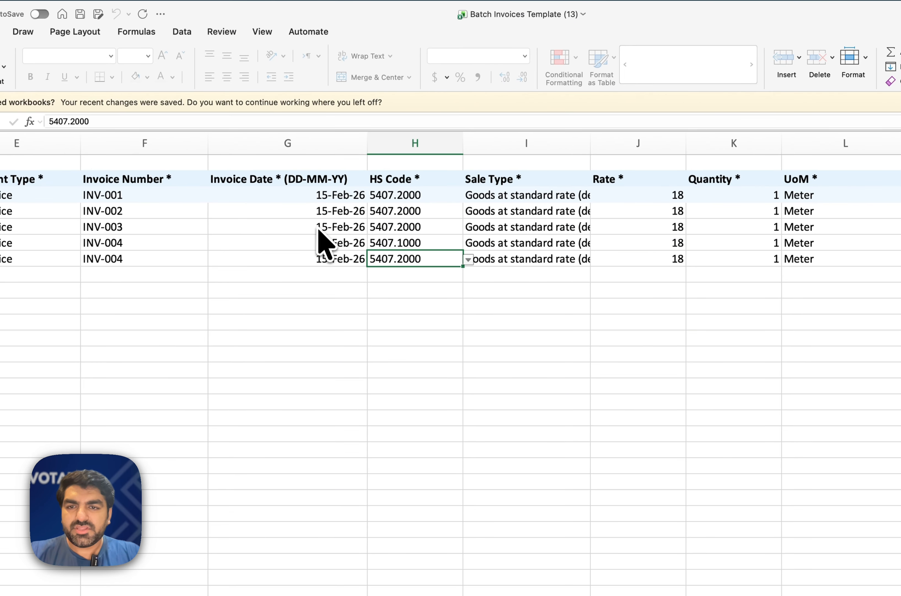
pyautogui.hscroll(-3, 316, 226)
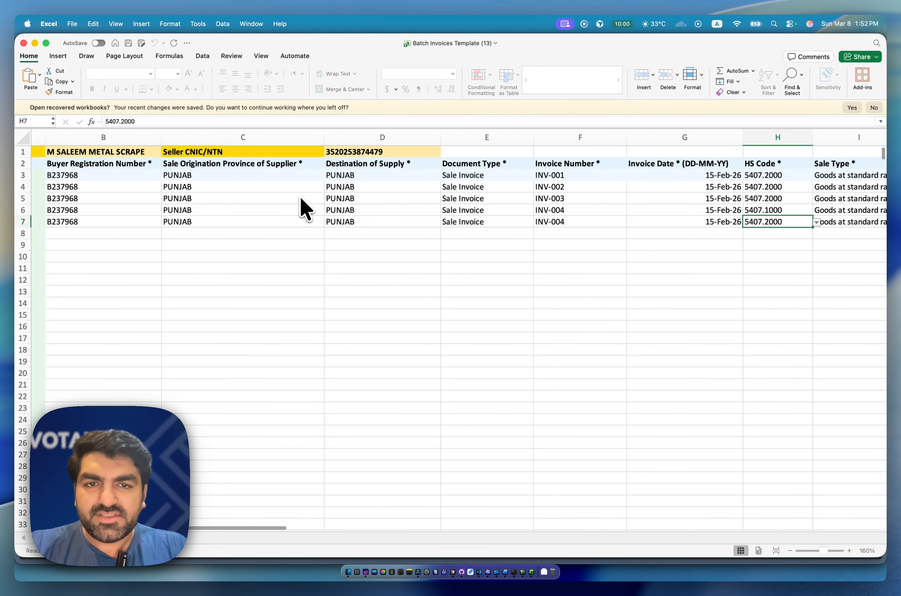
pyautogui.hscroll(-1, 340, 203)
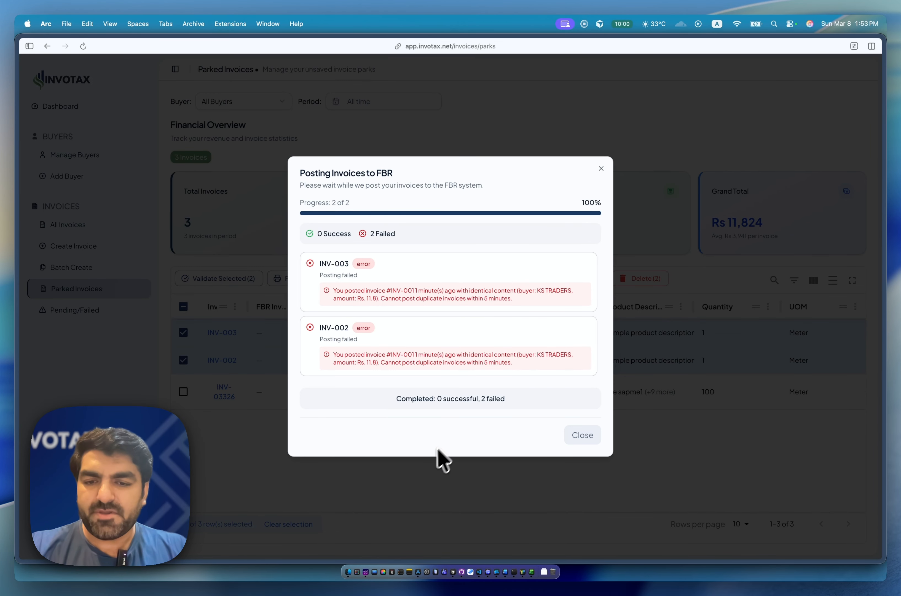
# Step: Validate the selected parked invoices INV-OO3 and INV-OO2 with FBR and post both of them
pyautogui.click(387, 521)
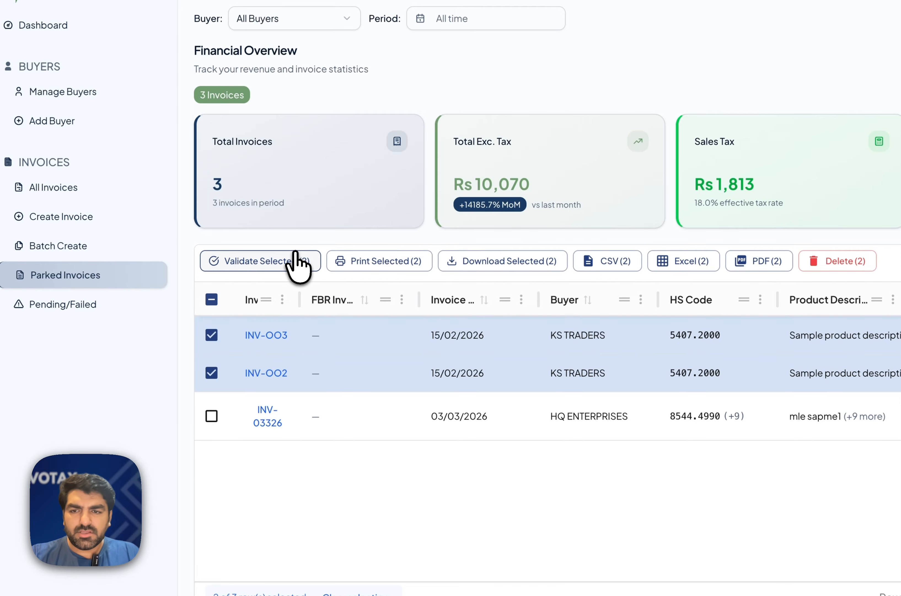
pyautogui.click(293, 258)
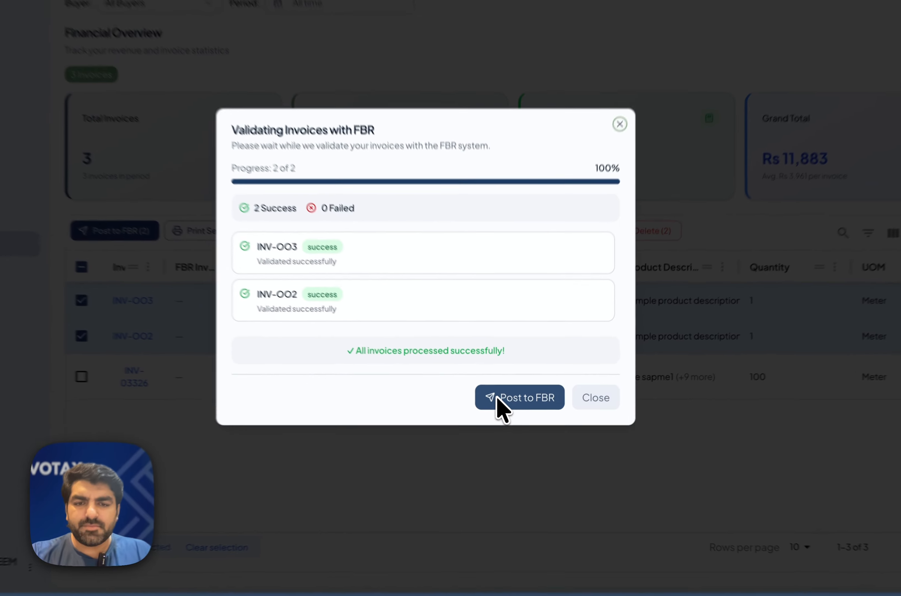
pyautogui.click(497, 398)
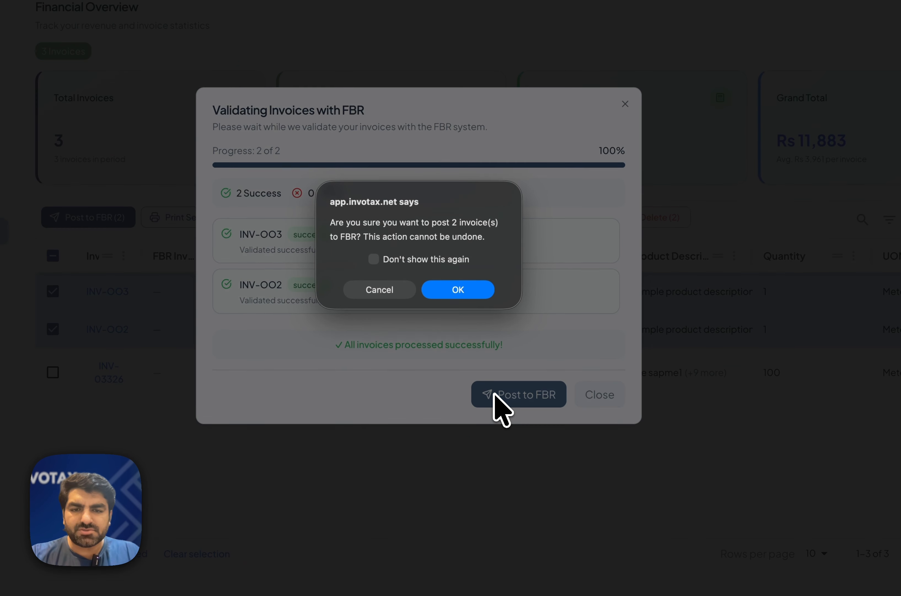
pyautogui.click(462, 300)
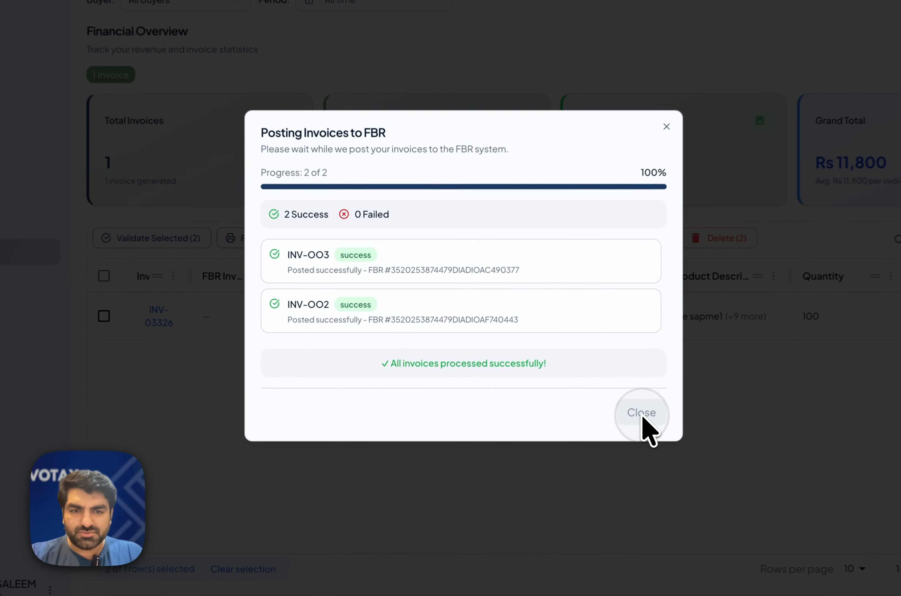
pyautogui.click(583, 409)
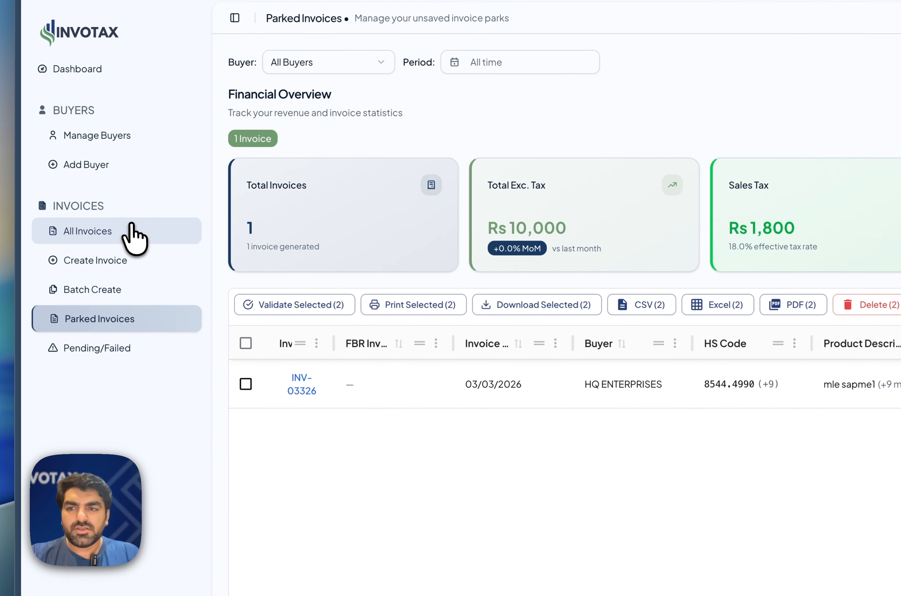
# Step: Look through the list of all invoices and open the details of INV-OO3
pyautogui.click(131, 233)
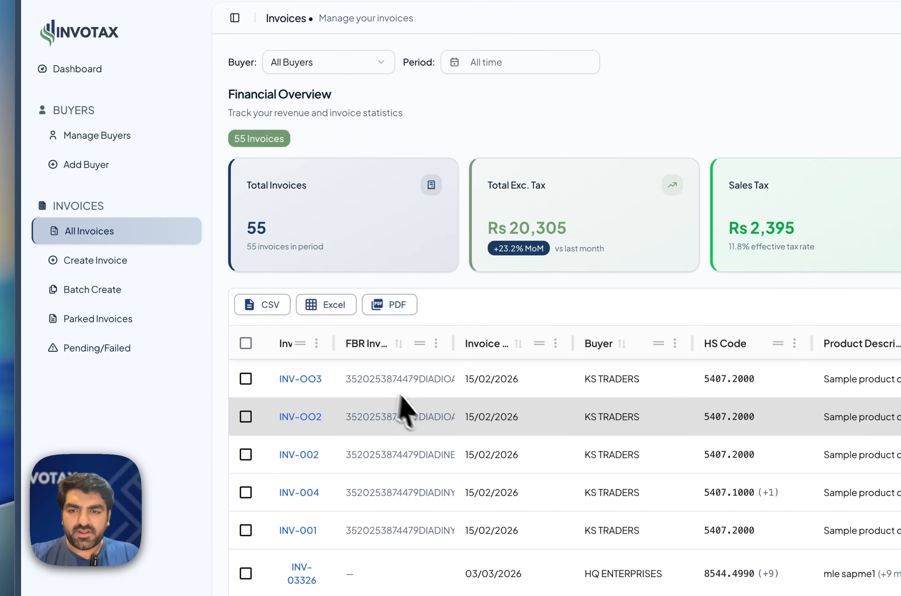
pyautogui.scroll(-4, 402, 403)
pyautogui.scroll(4, 423, 422)
pyautogui.click(309, 374)
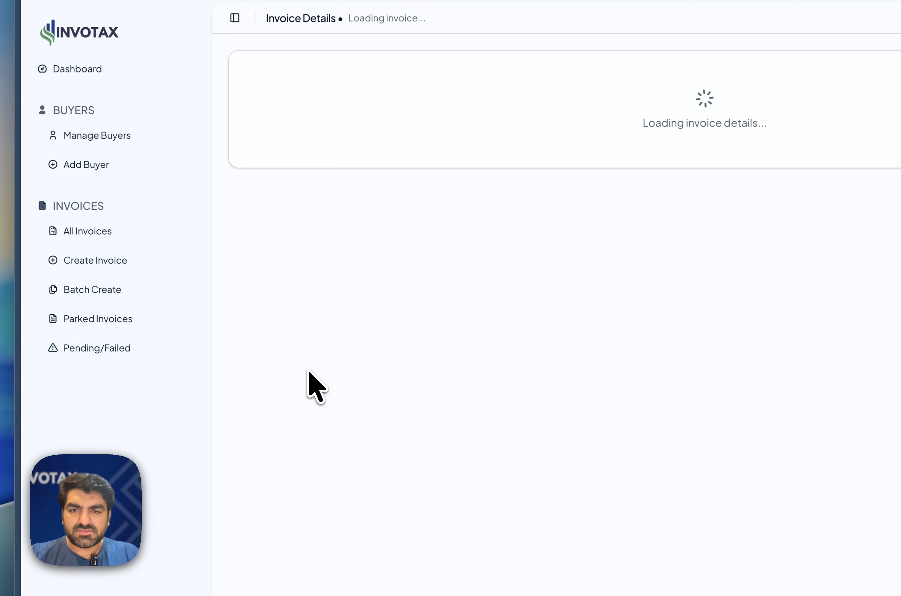
# Step: Return to the list of all invoices and check the parked and the pending/failed invoice lists
pyautogui.click(104, 241)
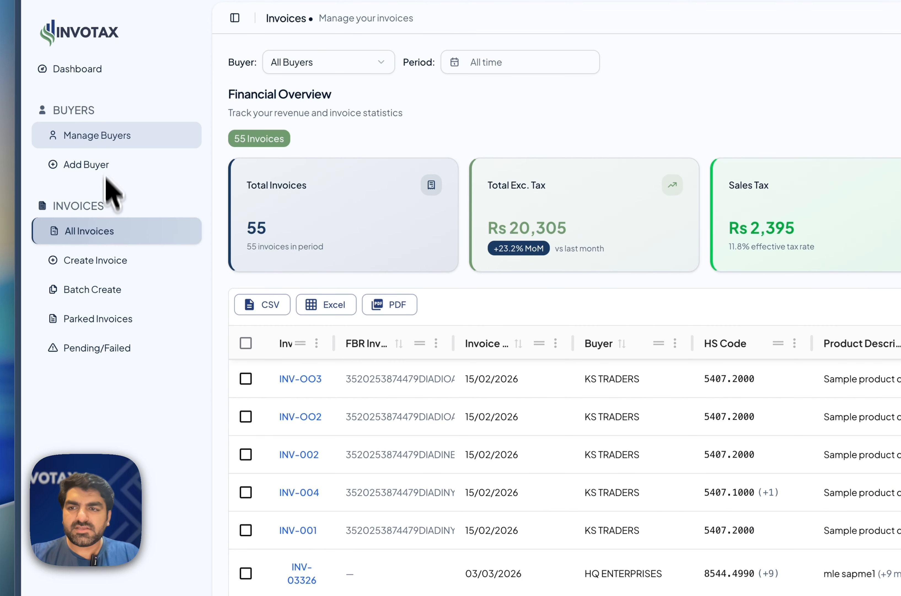
pyautogui.click(92, 320)
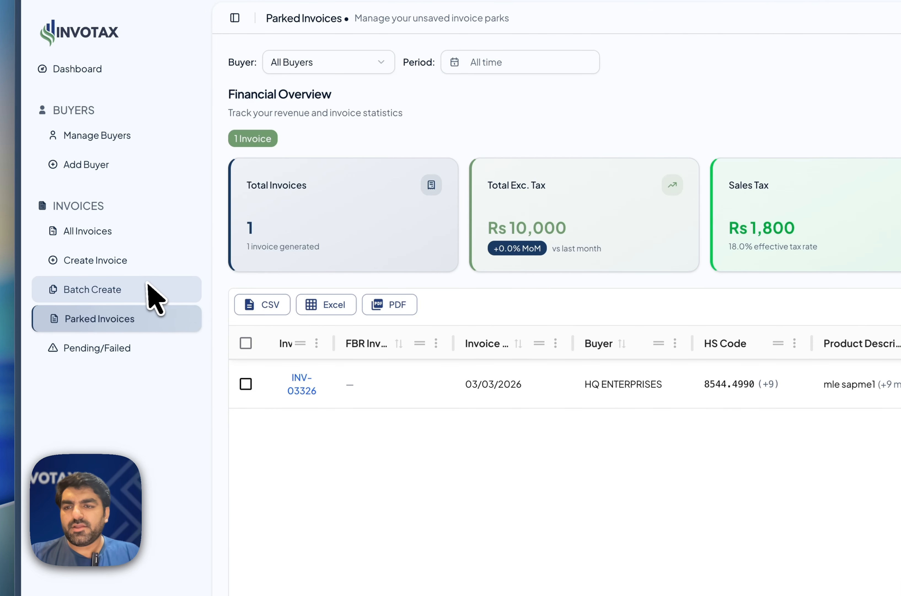
pyautogui.click(129, 348)
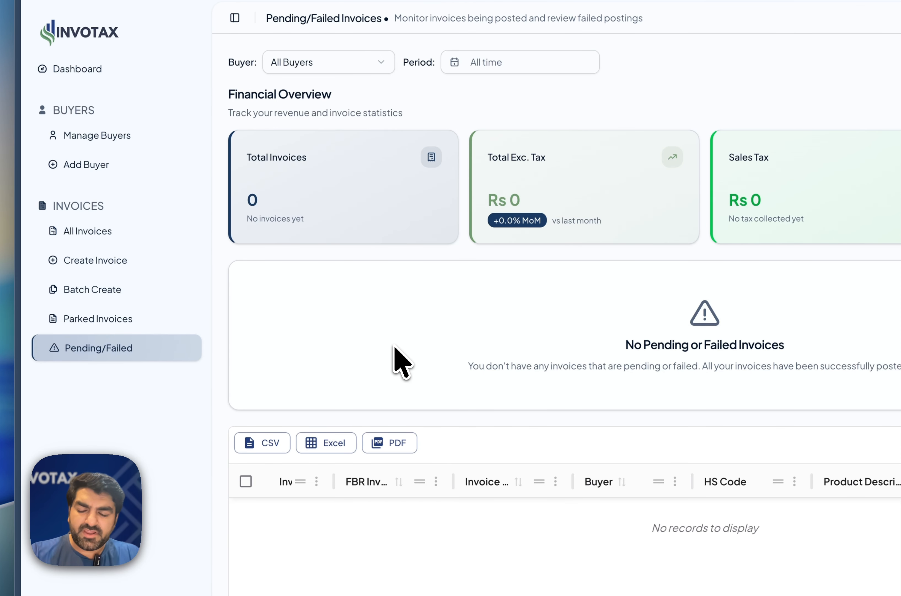